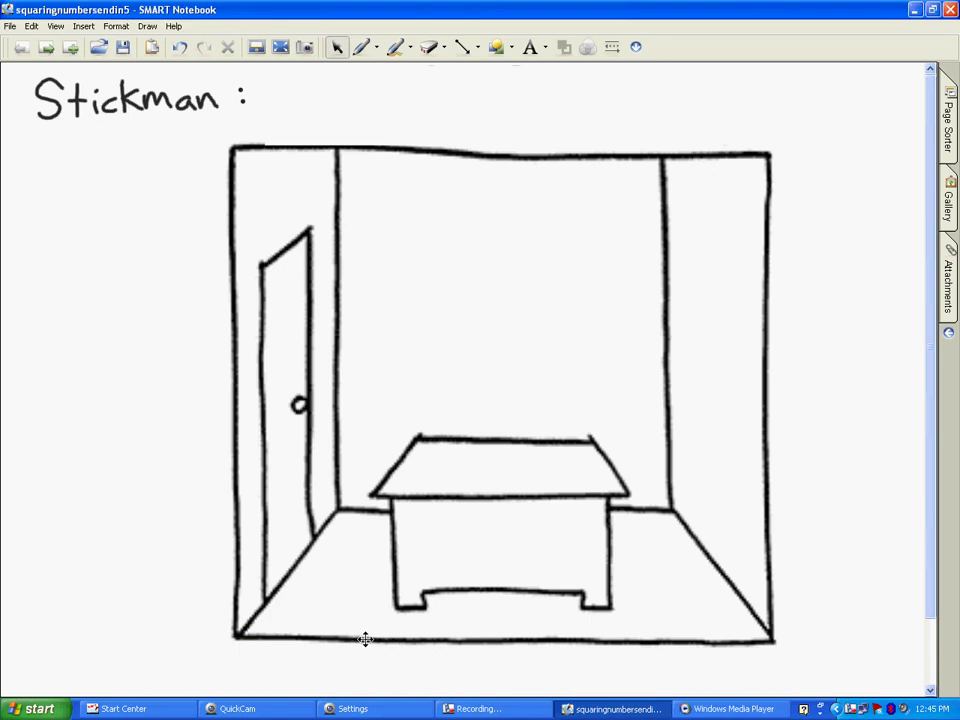
Handwrite 'Mental MATH!' after 'Stickman :' in the opening page's title.
mouse_move(300, 75)
left_mouse_down()
mouse_move(326, 114)
mouse_move(572, 101)
mouse_move(830, 122)
left_mouse_up()
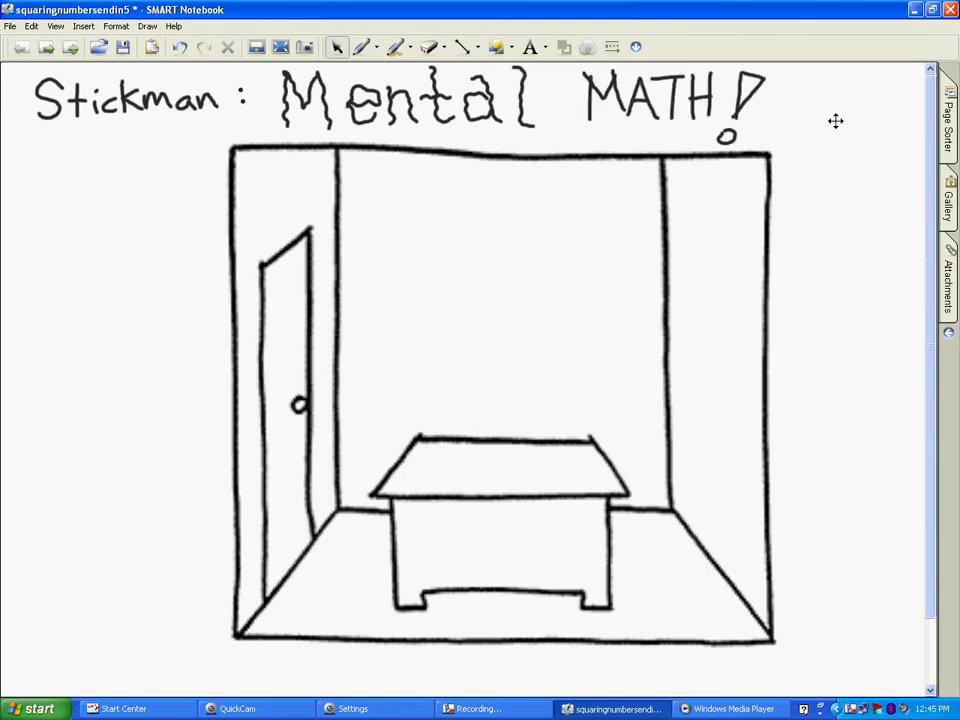
Page forward six slides, past the 'Quiet.', welcome and squaring-numbers-ending-in-5 pages, to the large 35² page.
left_click(47, 55)
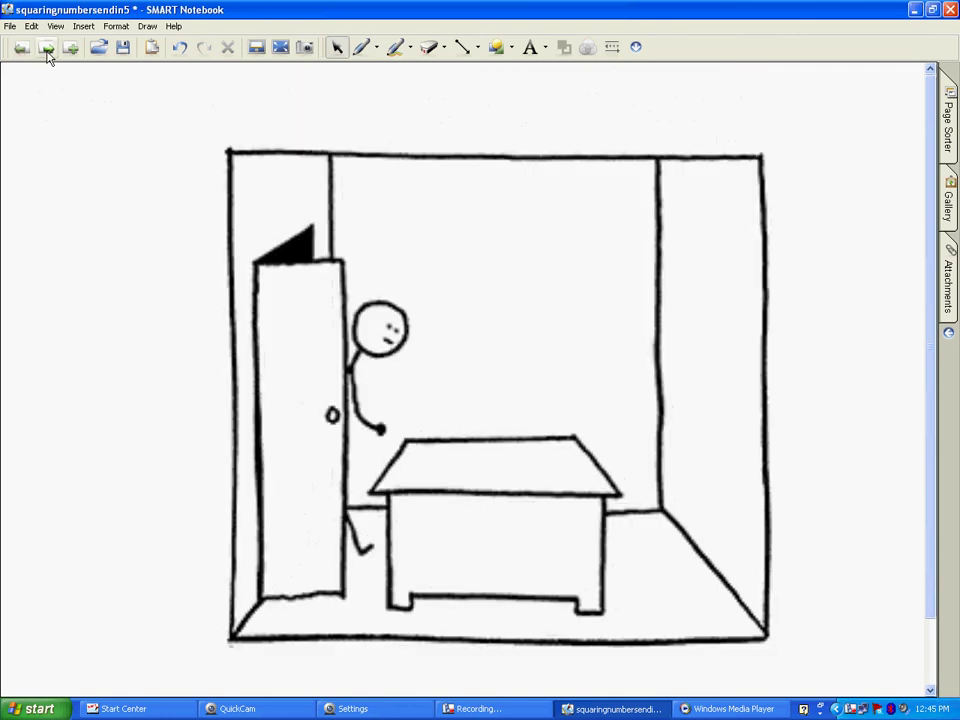
left_click(47, 55)
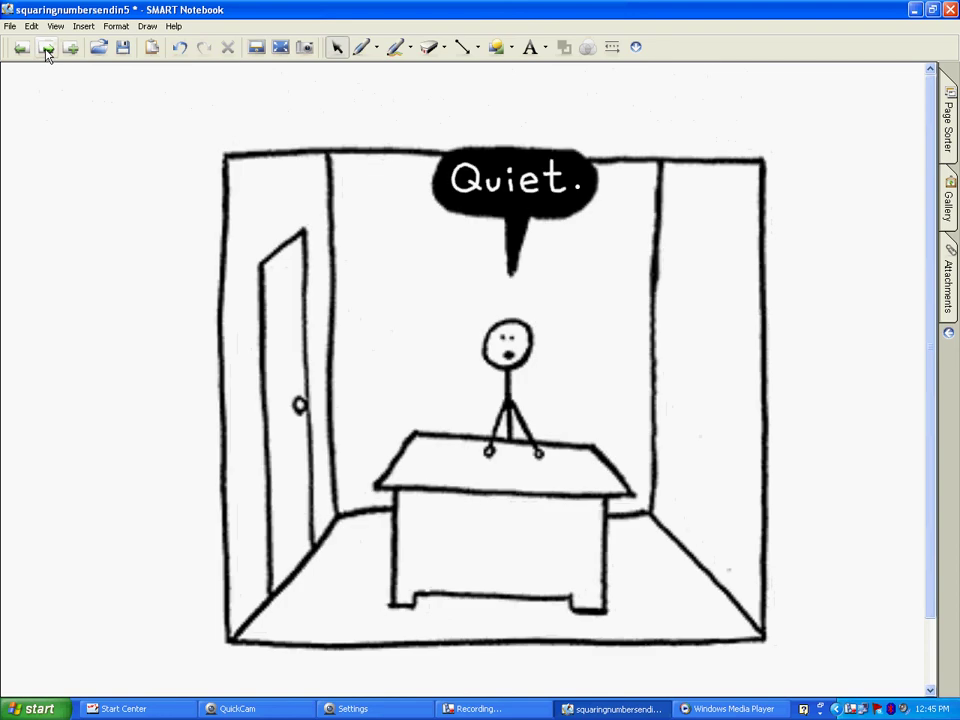
left_click(47, 55)
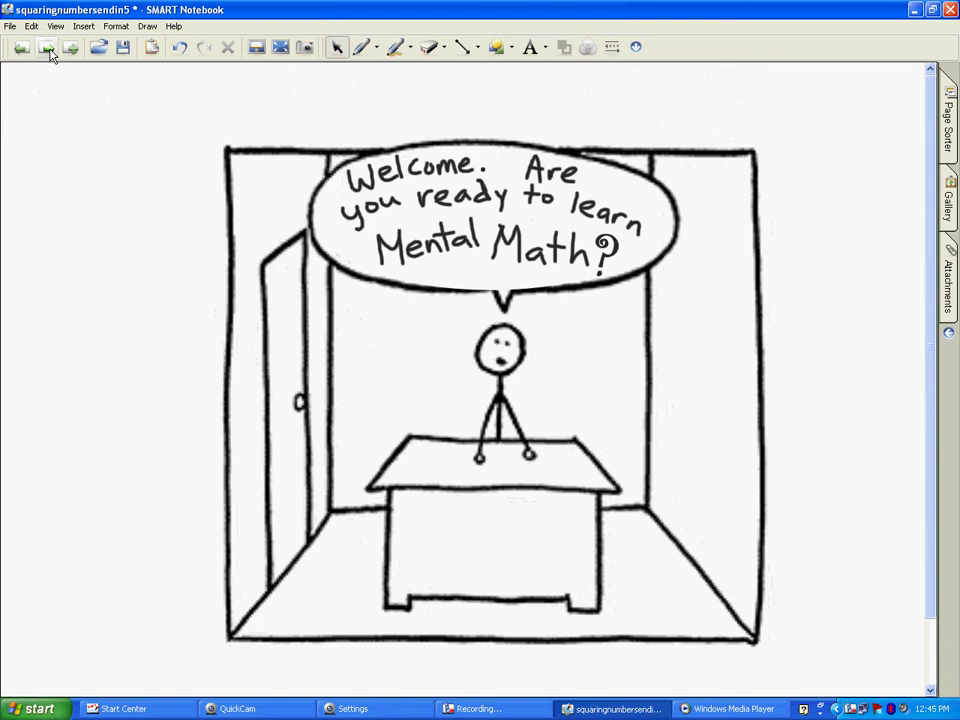
left_click(47, 55)
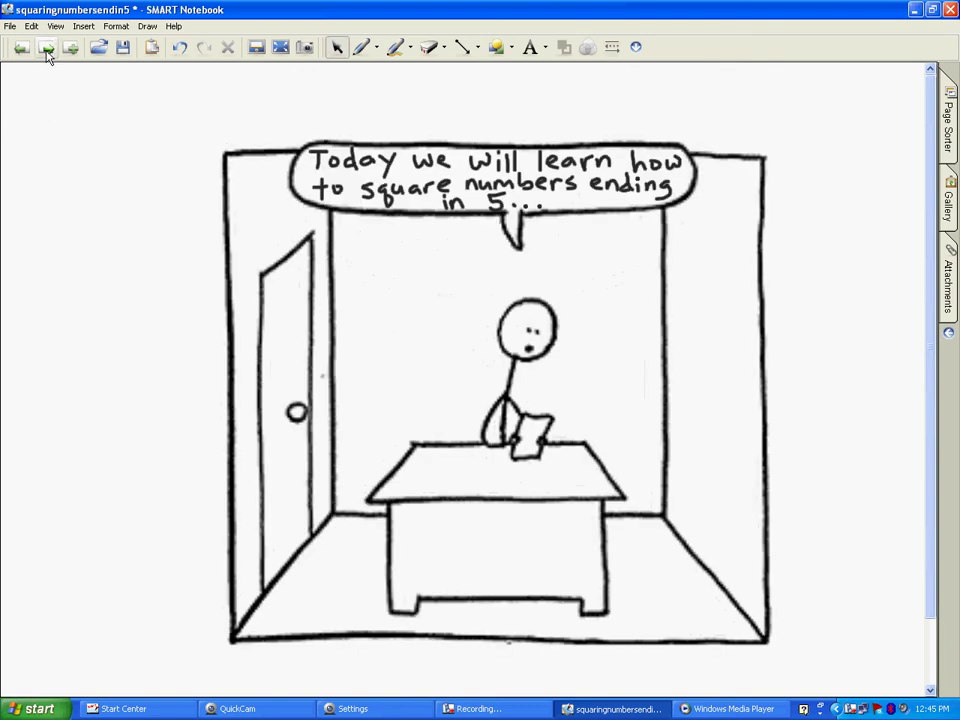
left_click(47, 55)
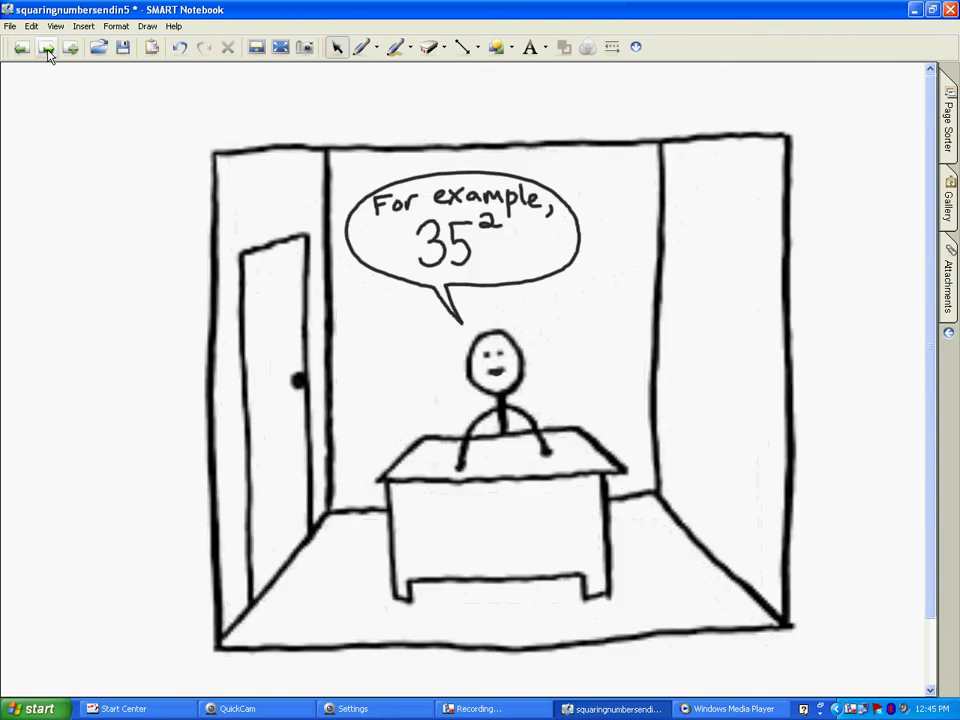
left_click(47, 55)
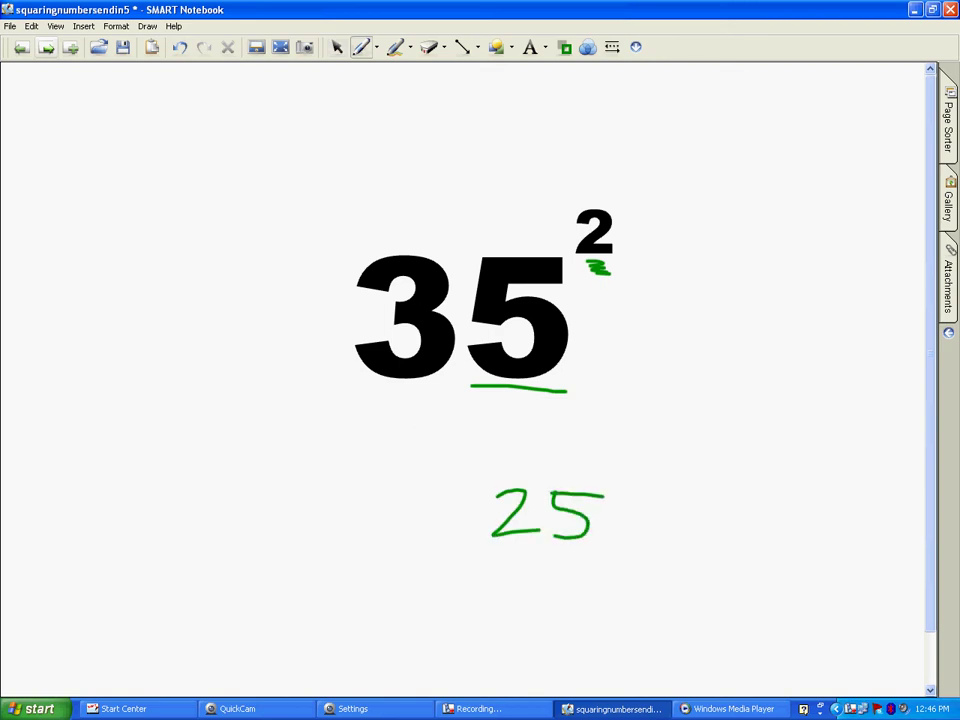
In green ink, draw a blank answer line beside 25, circle the 3 in 35, and write ×4 beneath it.
left_click_drag(333, 537, 463, 539)
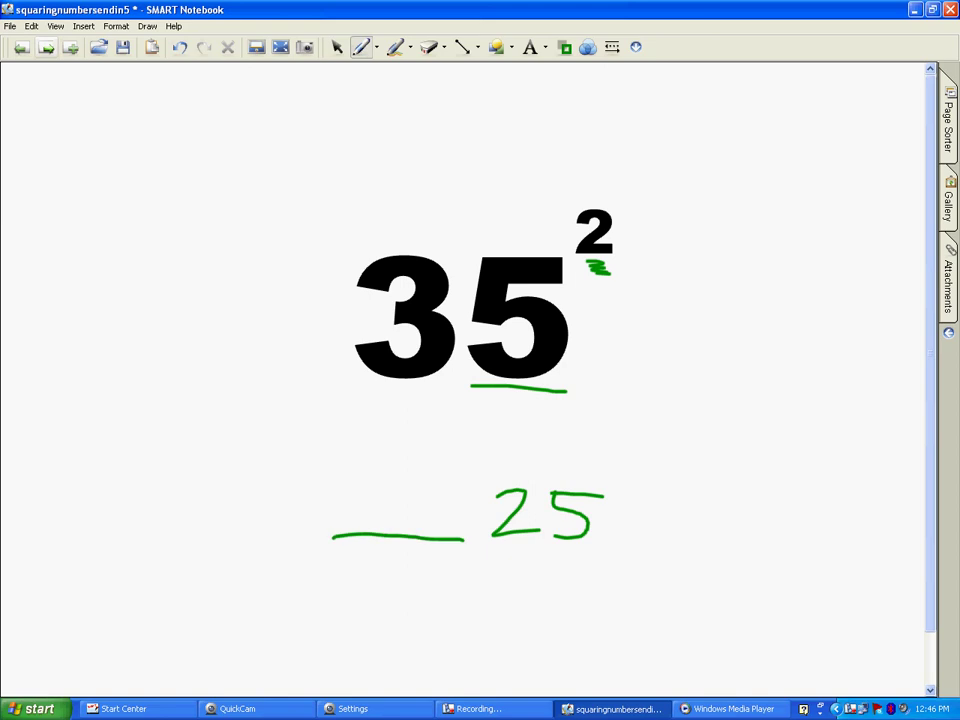
mouse_move(369, 231)
left_mouse_down()
mouse_move(321, 311)
mouse_move(396, 398)
mouse_move(460, 260)
mouse_move(346, 235)
left_mouse_up()
left_click_drag(321, 330, 245, 374)
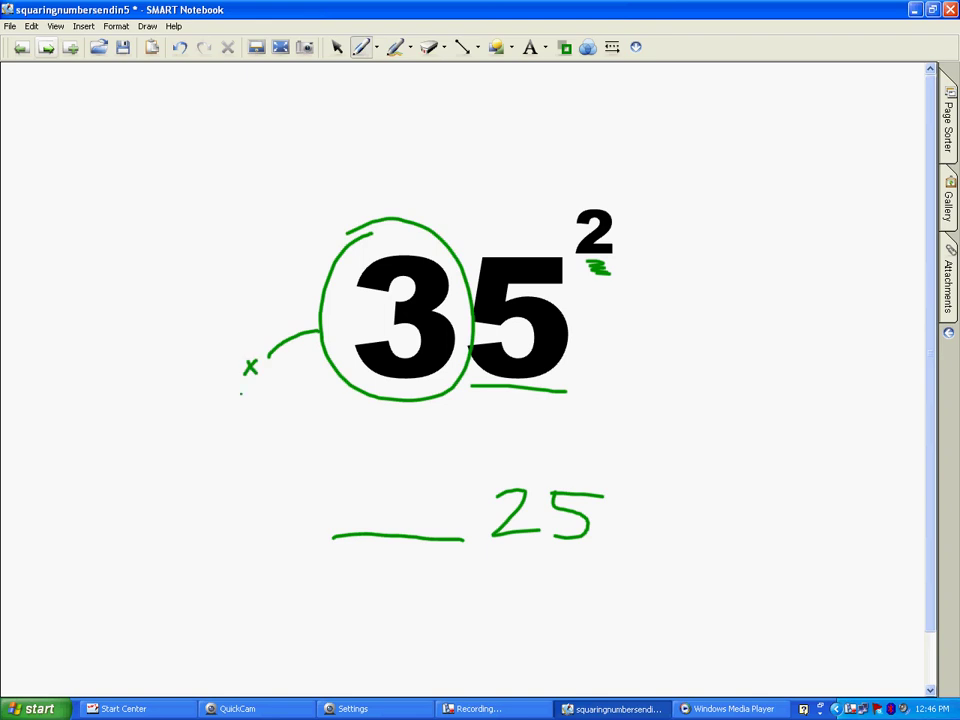
left_click_drag(241, 393, 263, 406)
mouse_move(257, 394)
left_mouse_down()
mouse_move(267, 456)
mouse_move(308, 492)
left_mouse_up()
Arrow the 4 to the blank line, write 12 before 25, then advance to the 'try 65²' page.
left_click_drag(292, 481, 285, 505)
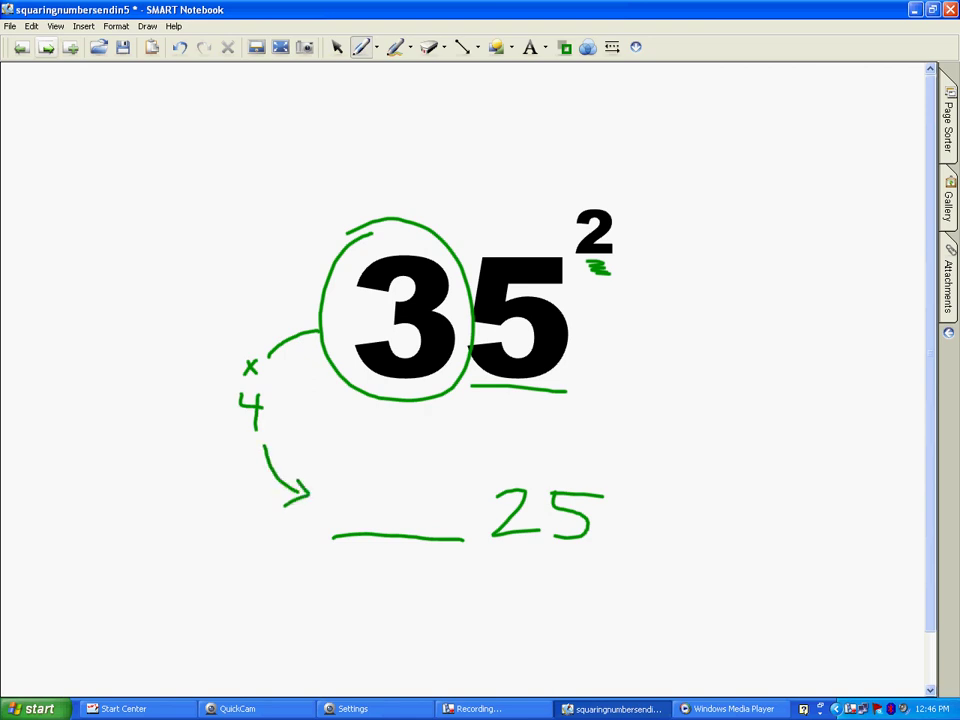
left_click_drag(362, 469, 364, 524)
mouse_move(375, 476)
left_mouse_down()
mouse_move(382, 468)
mouse_move(460, 528)
left_mouse_up()
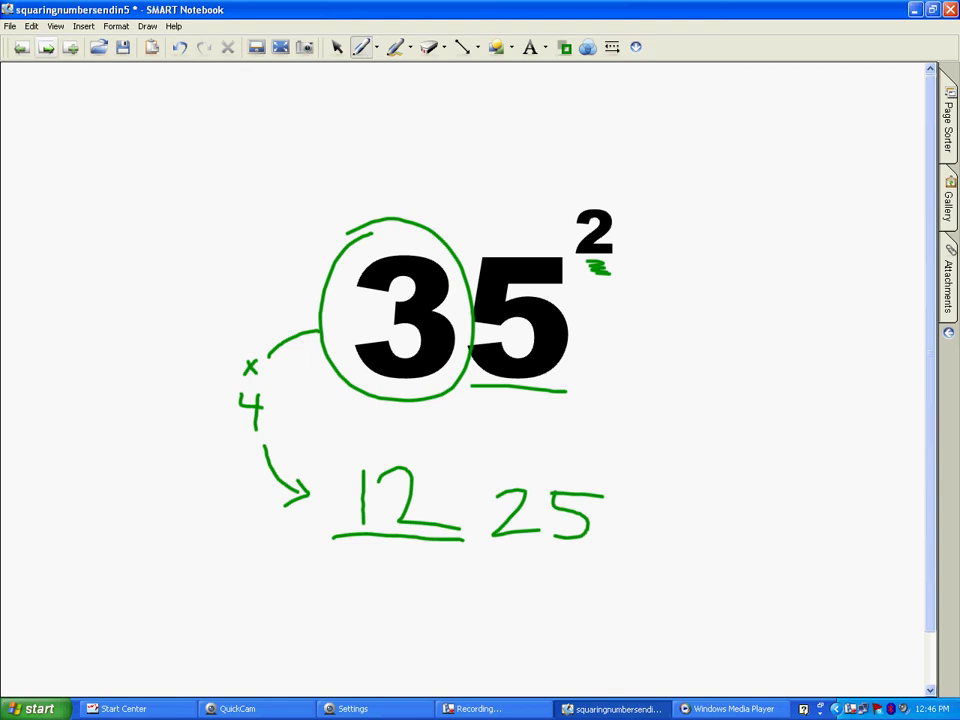
left_click_drag(388, 537, 373, 556)
left_click(46, 50)
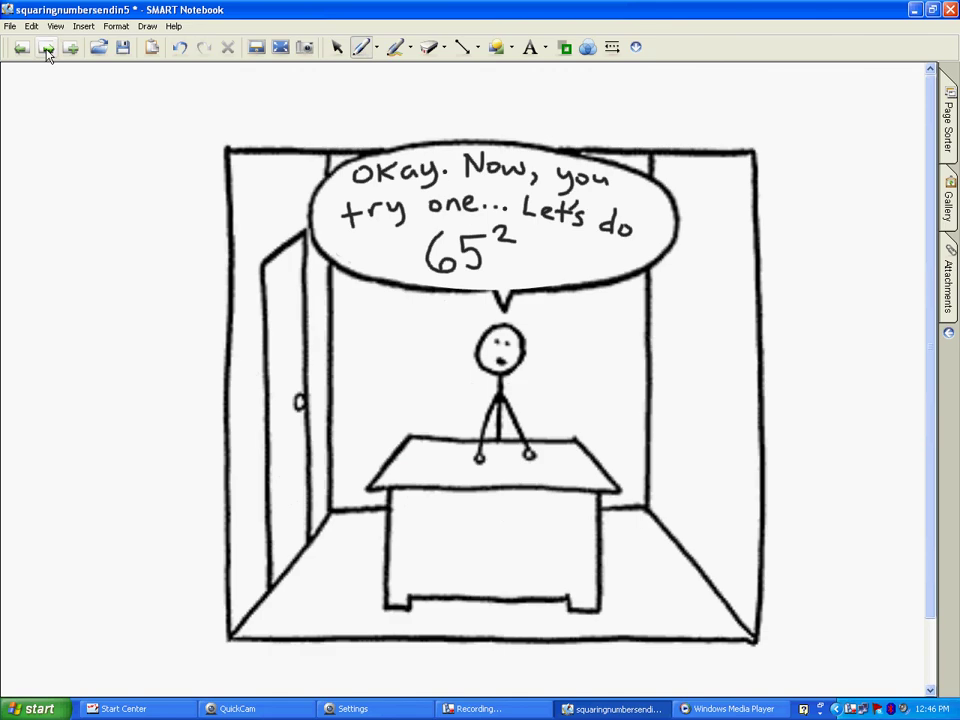
On the 65² page, write 25 in green with a blank line to its left.
left_click(46, 50)
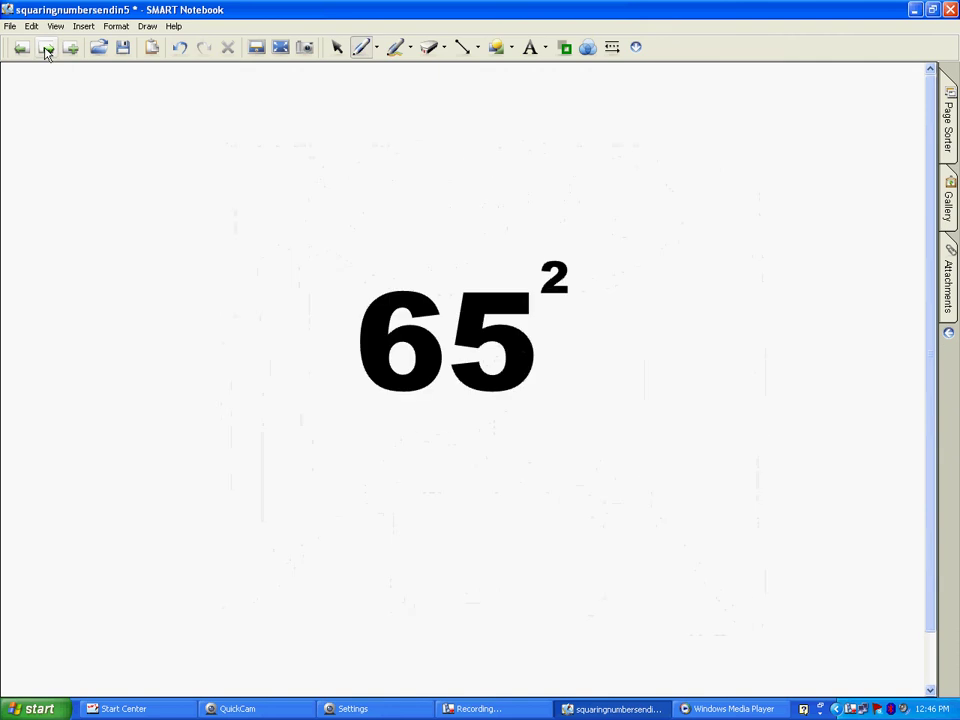
mouse_move(482, 490)
left_mouse_down()
mouse_move(501, 517)
mouse_move(523, 520)
left_mouse_up()
mouse_move(530, 489)
left_mouse_down()
mouse_move(533, 521)
mouse_move(571, 489)
left_mouse_up()
left_click_drag(463, 521, 354, 522)
Circle the 6 with a line to a small ×, then page past the bison's 4,225 answer to 'DAZZLING.'.
mouse_move(388, 273)
left_mouse_down()
mouse_move(354, 290)
mouse_move(398, 400)
mouse_move(452, 345)
mouse_move(385, 270)
mouse_move(360, 282)
left_mouse_up()
mouse_move(336, 342)
left_mouse_down()
mouse_move(300, 351)
mouse_move(256, 390)
mouse_move(247, 403)
mouse_move(260, 432)
mouse_move(274, 417)
left_mouse_up()
left_click(46, 48)
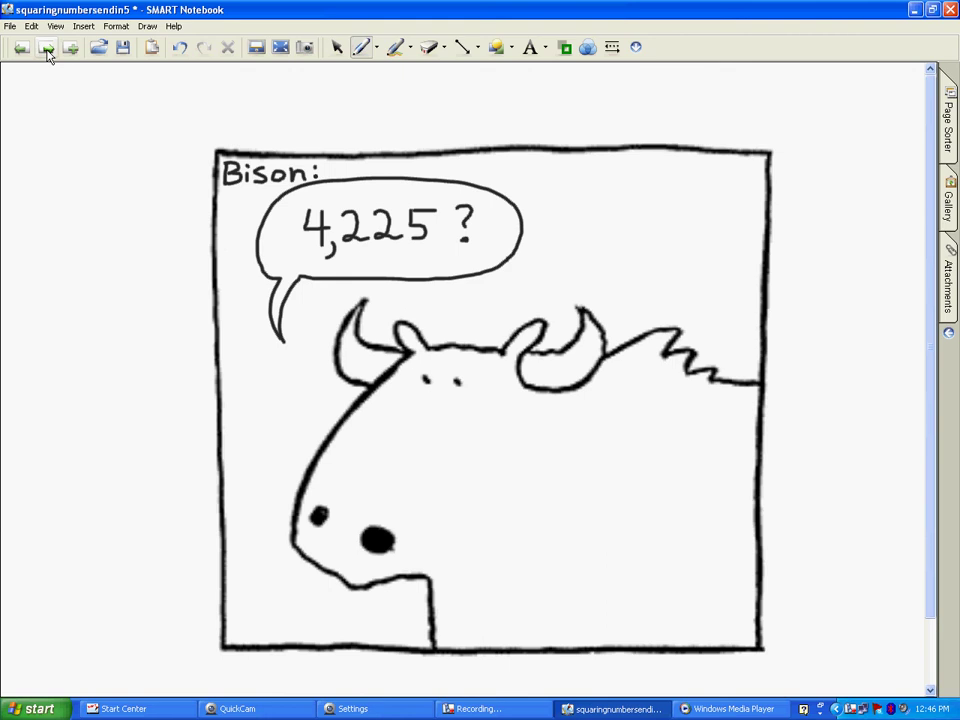
left_click(46, 50)
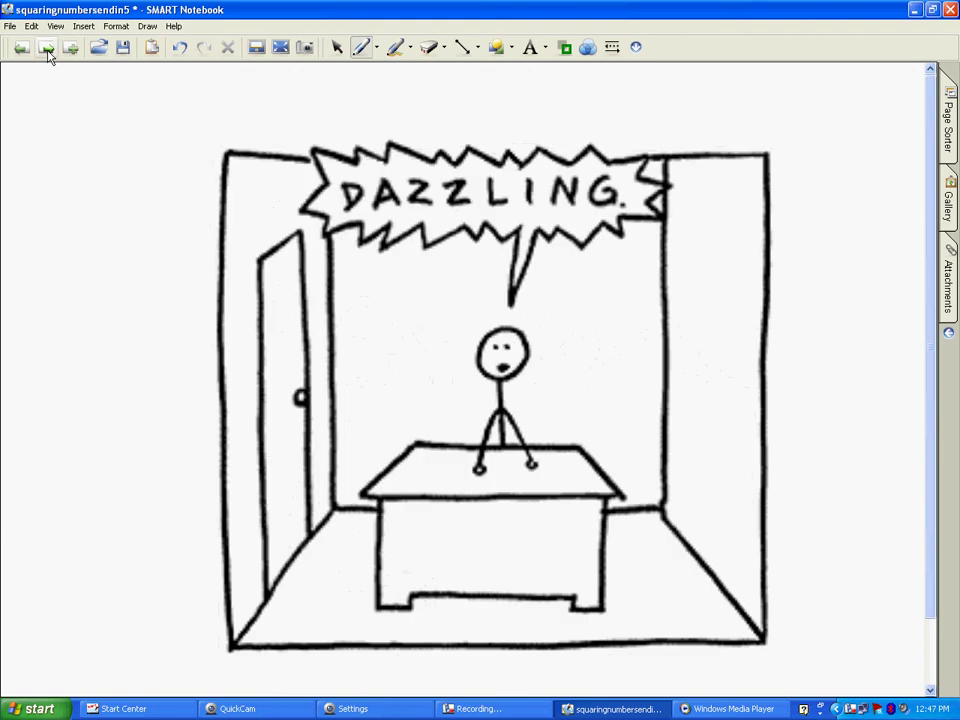
On the clean 65² page, ink an arrow and 25, circle 6, ×7, 42 with a comma, and box 4,225.
left_click(46, 50)
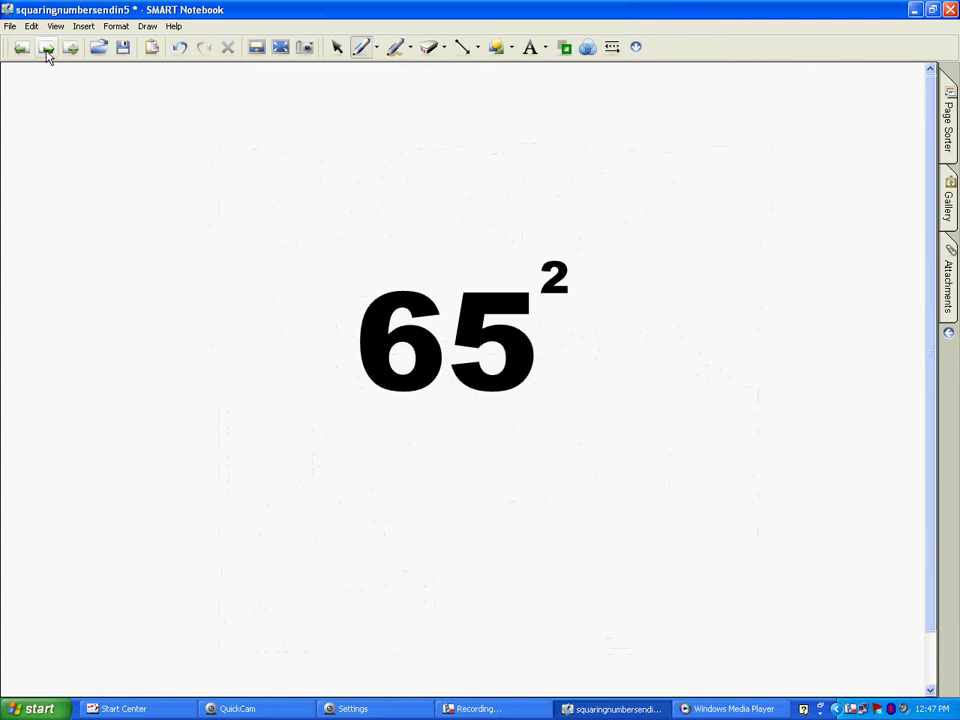
mouse_move(497, 424)
left_mouse_down()
mouse_move(507, 491)
mouse_move(519, 462)
left_mouse_up()
mouse_move(498, 549)
left_mouse_down()
mouse_move(515, 556)
mouse_move(518, 577)
mouse_move(536, 578)
mouse_move(576, 549)
left_mouse_up()
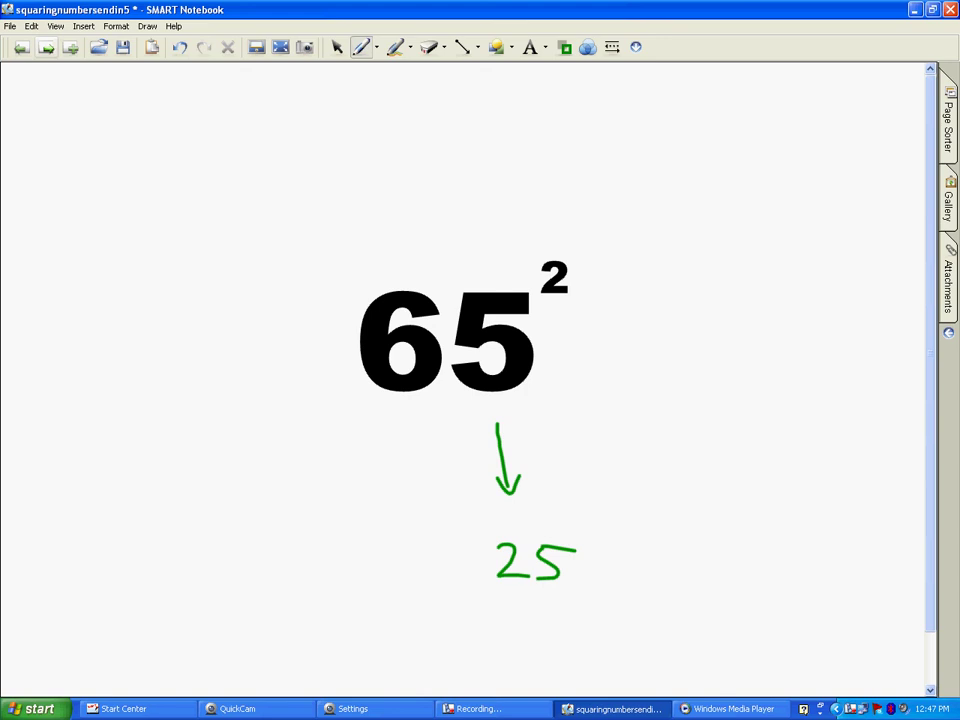
mouse_move(395, 265)
left_mouse_down()
mouse_move(335, 320)
mouse_move(400, 392)
mouse_move(440, 275)
mouse_move(358, 270)
left_mouse_up()
mouse_move(340, 367)
left_mouse_down()
mouse_move(290, 406)
mouse_move(287, 443)
mouse_move(305, 427)
mouse_move(276, 468)
mouse_move(347, 522)
left_mouse_up()
mouse_move(339, 508)
left_mouse_down()
mouse_move(350, 519)
mouse_move(336, 531)
mouse_move(388, 538)
mouse_move(410, 554)
left_mouse_up()
mouse_move(403, 532)
left_mouse_down()
mouse_move(404, 566)
mouse_move(440, 546)
mouse_move(470, 565)
left_mouse_up()
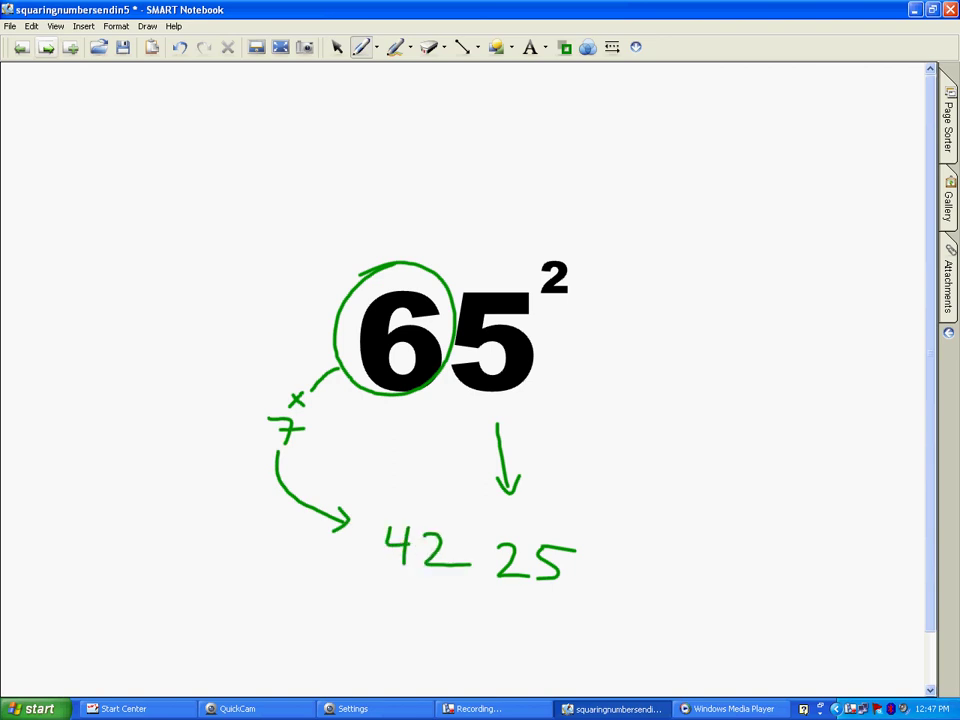
left_click_drag(409, 558, 405, 591)
mouse_move(369, 514)
left_mouse_down()
mouse_move(369, 613)
mouse_move(568, 618)
mouse_move(595, 535)
mouse_move(368, 514)
left_mouse_up()
Page forward five slides past the chipmunk, 'CREEPY.' and 'don't worry' cartoons.
left_click(46, 50)
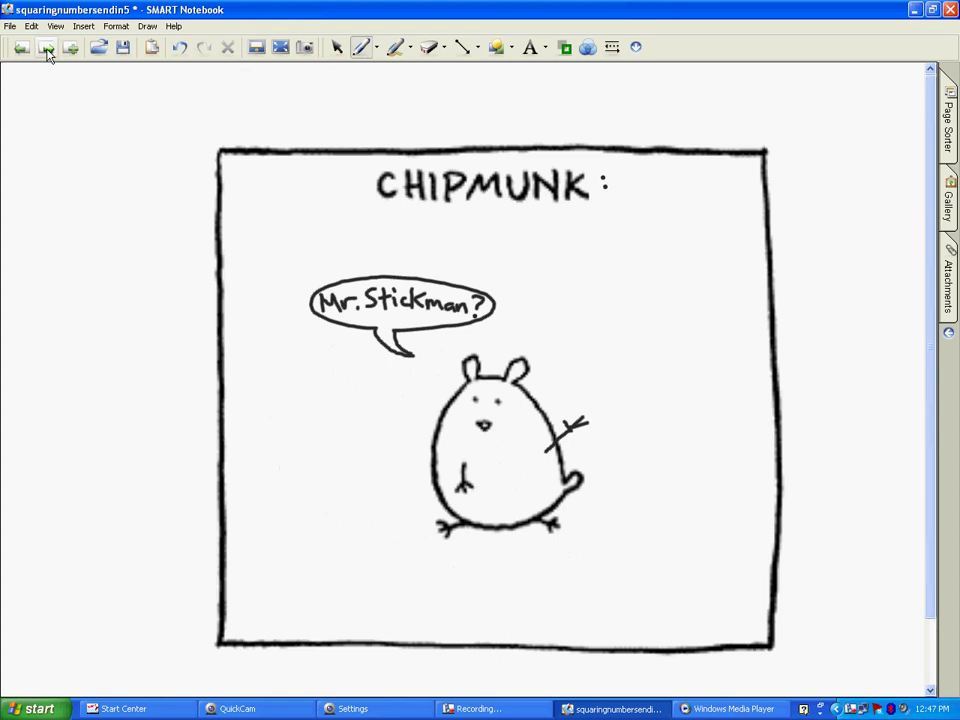
left_click(46, 50)
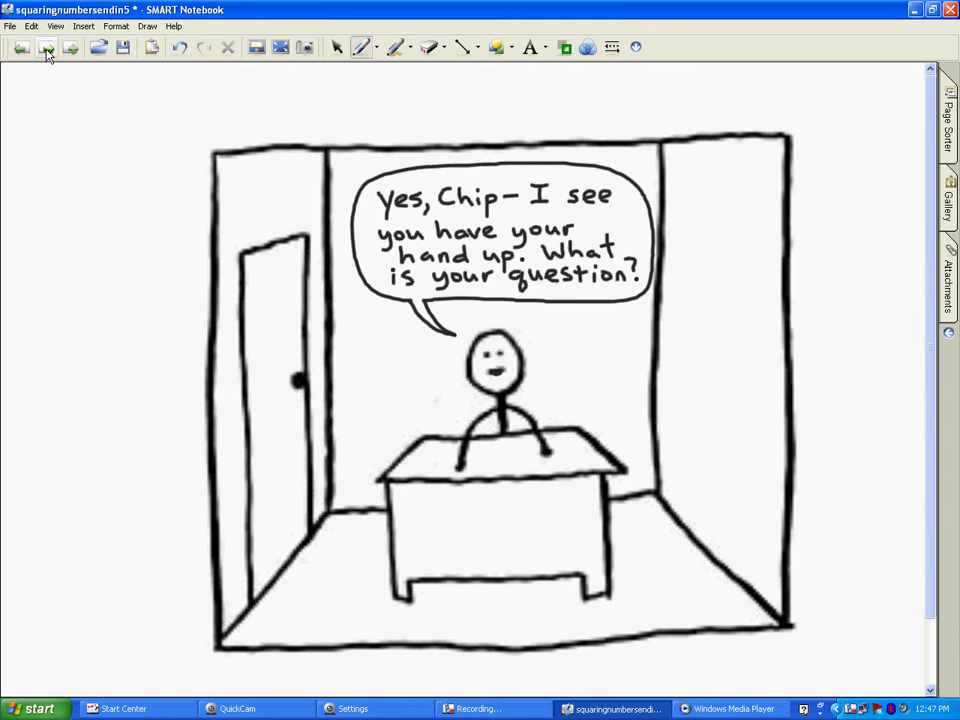
left_click(46, 50)
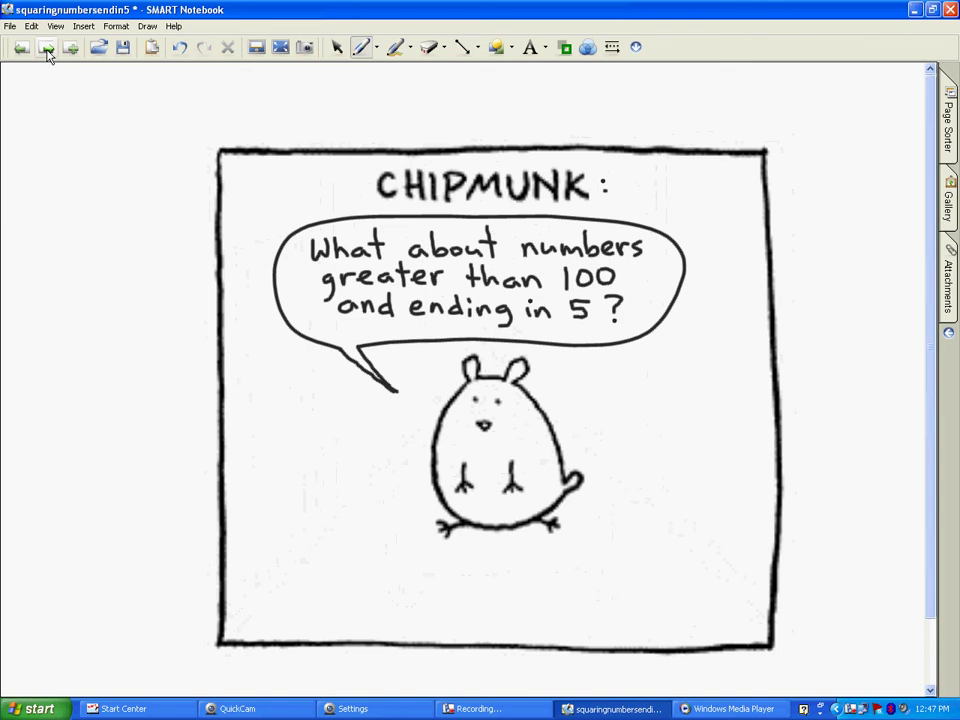
left_click(46, 53)
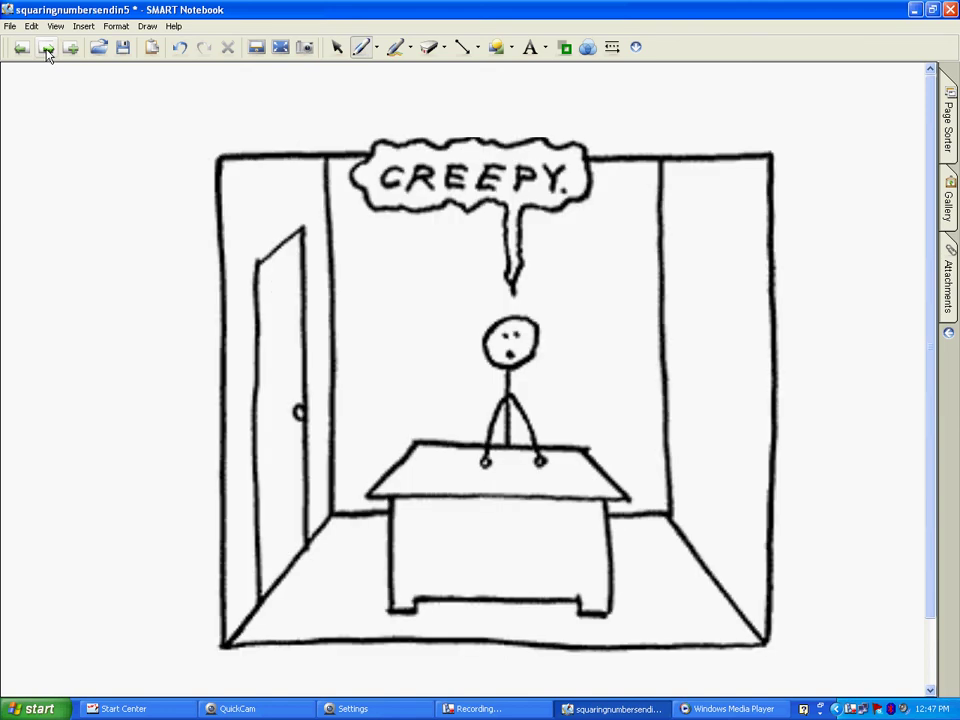
left_click(46, 53)
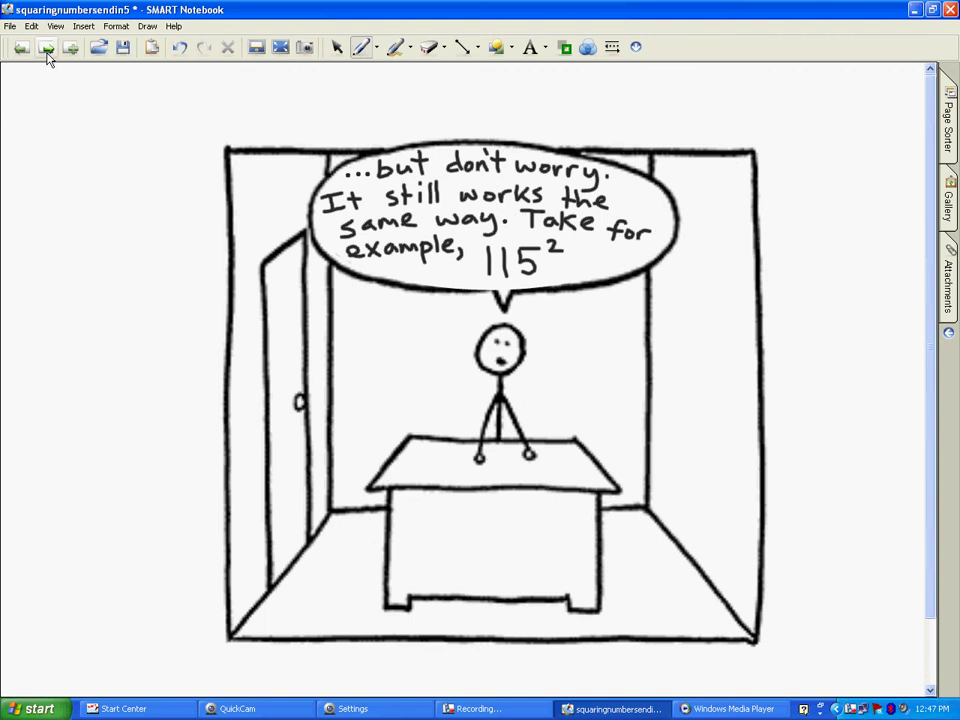
On the 115² page, write 25 in green, circle the 11, and arrow it to ×12.
left_click(47, 52)
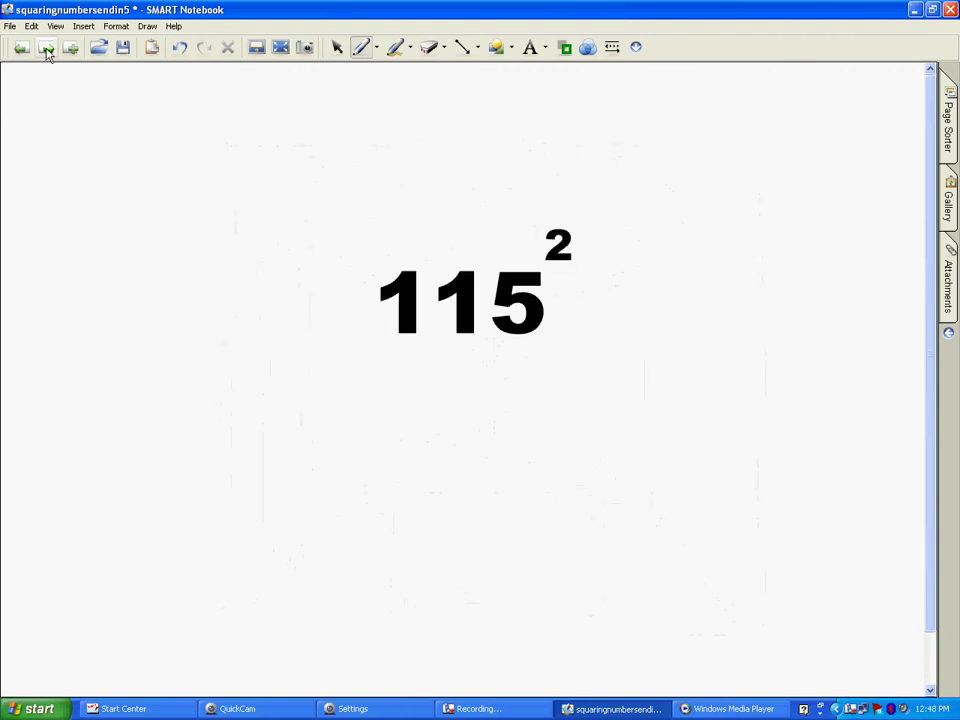
mouse_move(510, 464)
left_mouse_down()
mouse_move(542, 495)
mouse_move(558, 478)
mouse_move(551, 494)
left_mouse_up()
left_click_drag(566, 466, 592, 466)
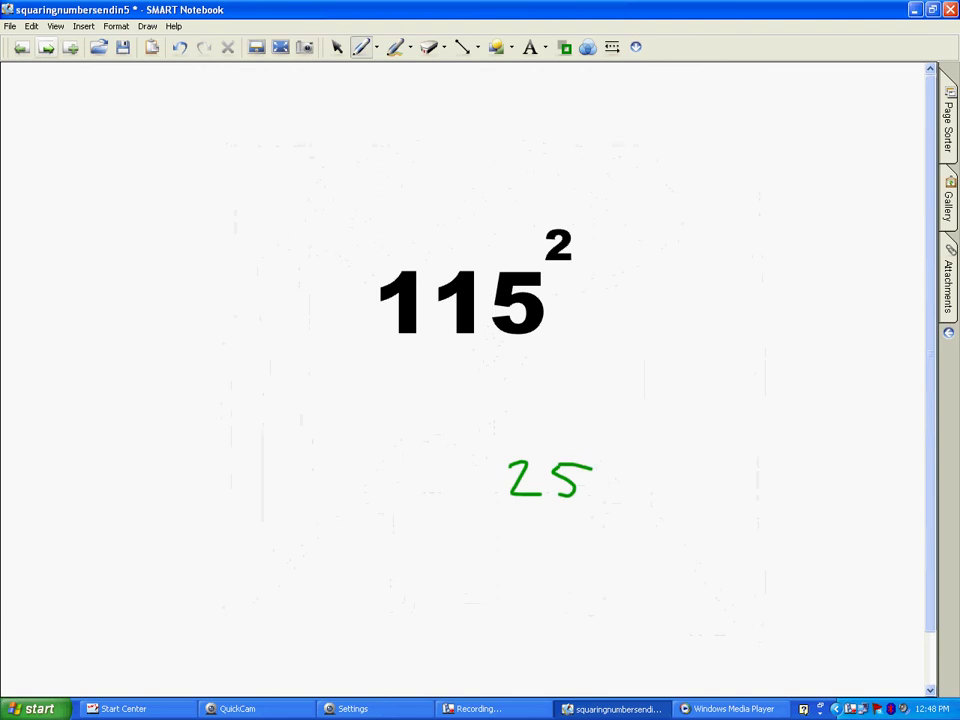
mouse_move(450, 244)
left_mouse_down()
mouse_move(369, 300)
mouse_move(478, 292)
mouse_move(452, 244)
left_mouse_up()
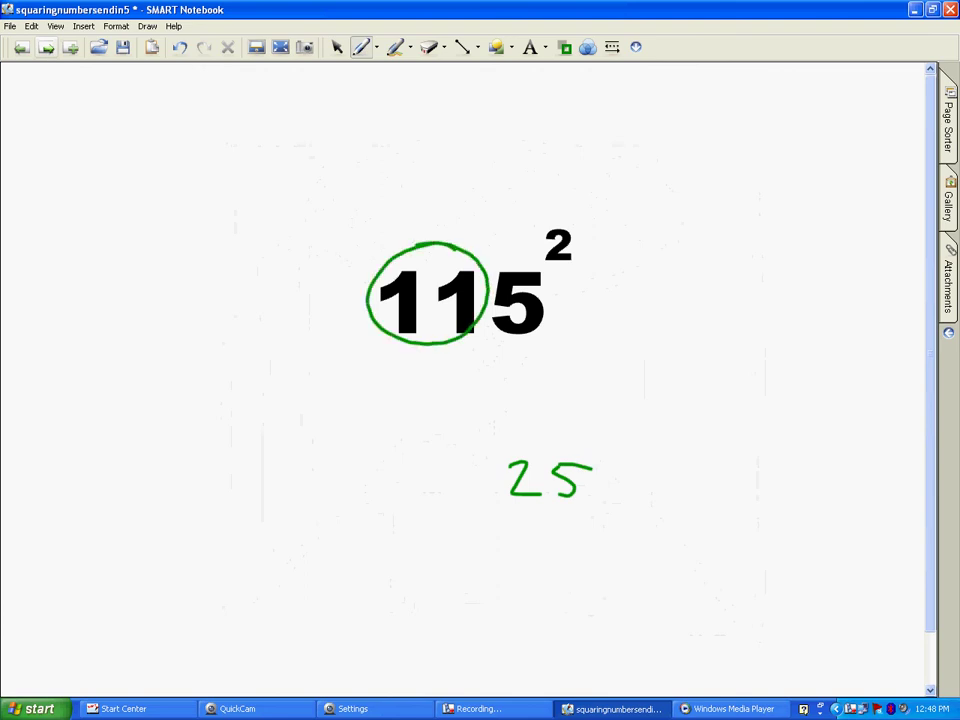
mouse_move(380, 328)
left_mouse_down()
mouse_move(351, 364)
mouse_move(371, 357)
mouse_move(333, 369)
mouse_move(343, 379)
left_mouse_up()
mouse_move(344, 368)
left_mouse_down()
mouse_move(310, 413)
mouse_move(352, 411)
mouse_move(321, 428)
mouse_move(374, 466)
left_mouse_up()
left_click_drag(352, 450, 350, 478)
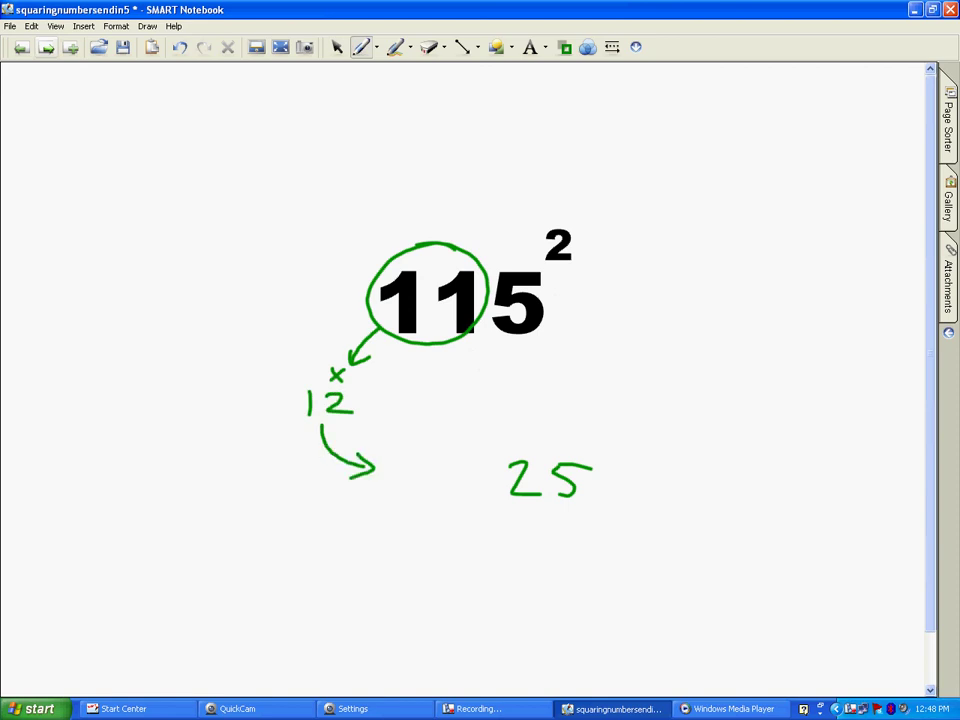
Page past the chicken's answer and stick-figure cartoons to a clean 115² page.
left_click(46, 50)
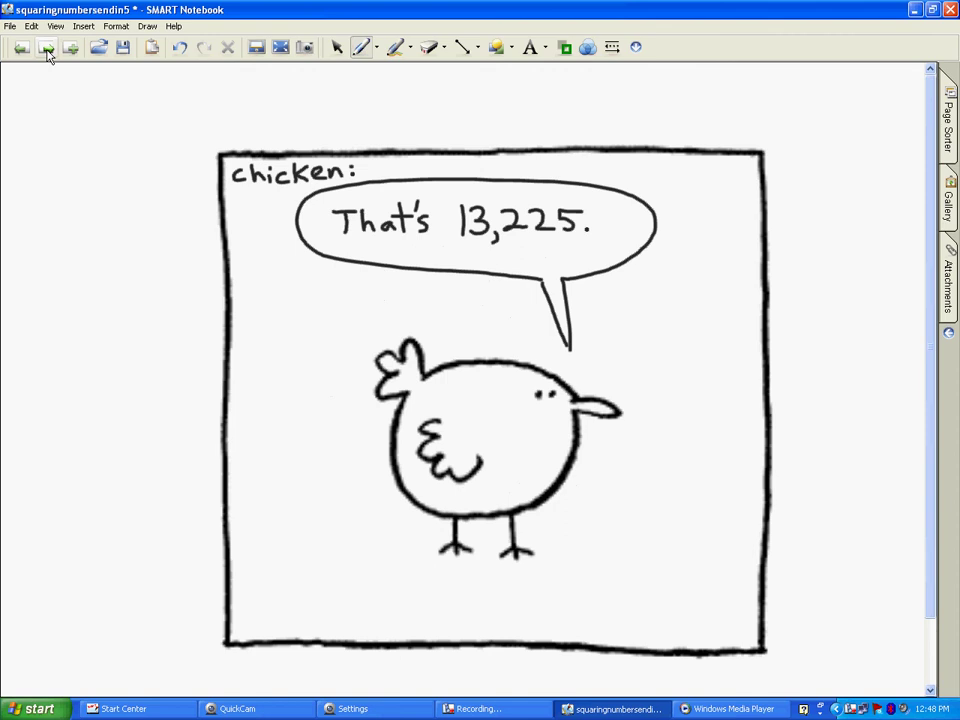
left_click(47, 51)
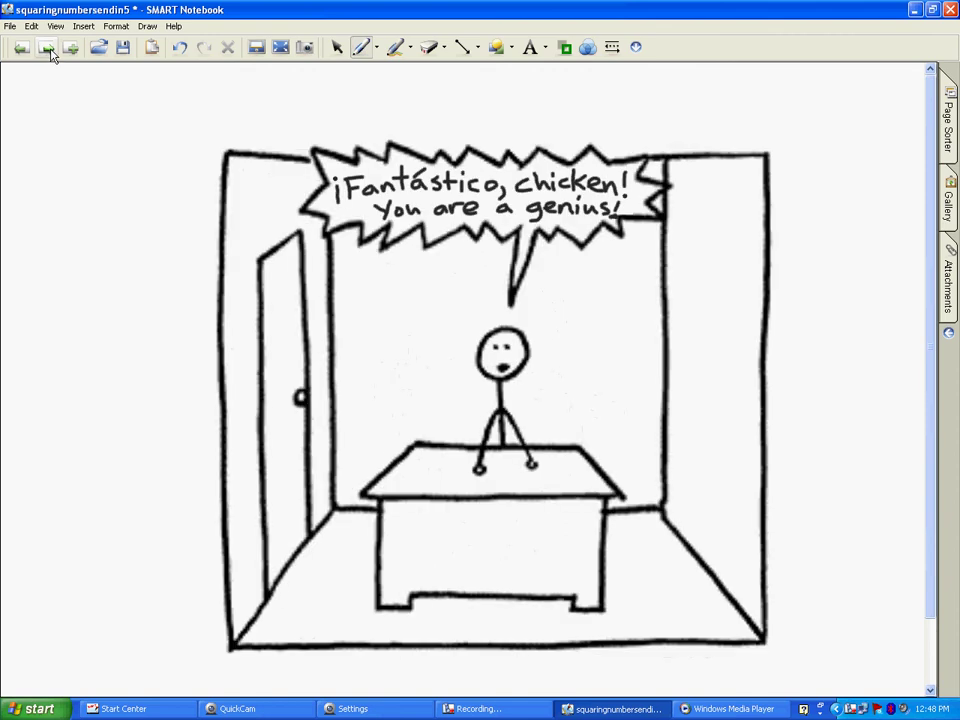
left_click(47, 51)
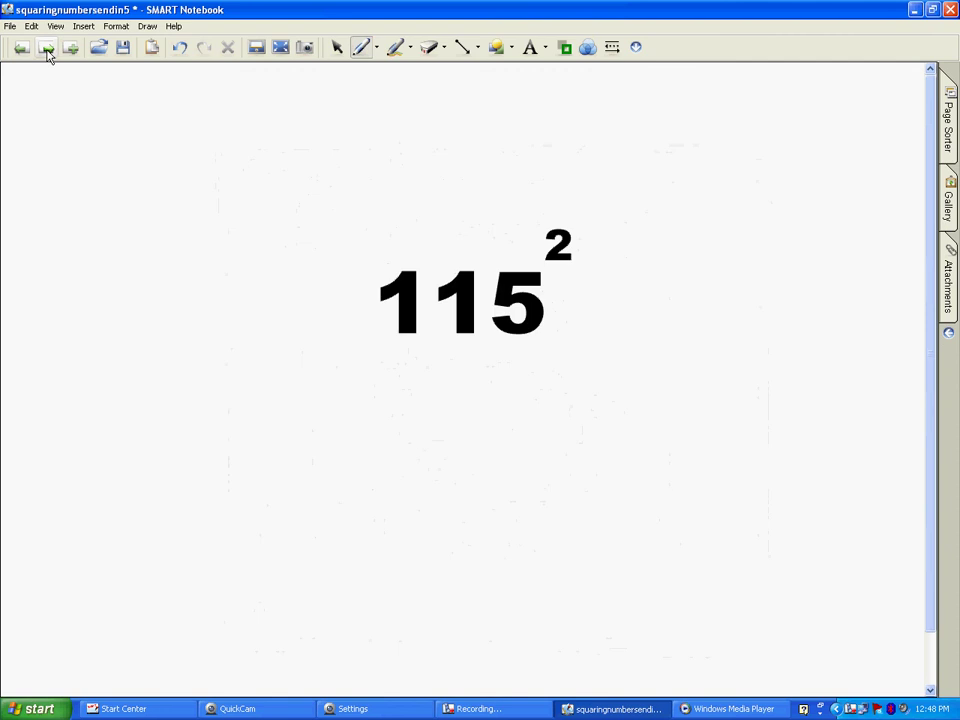
Redo the working: arrow to 25, circle 11, ×12, and write and box the answer 13,225.
mouse_move(521, 347)
left_mouse_down()
mouse_move(520, 428)
mouse_move(540, 403)
left_mouse_up()
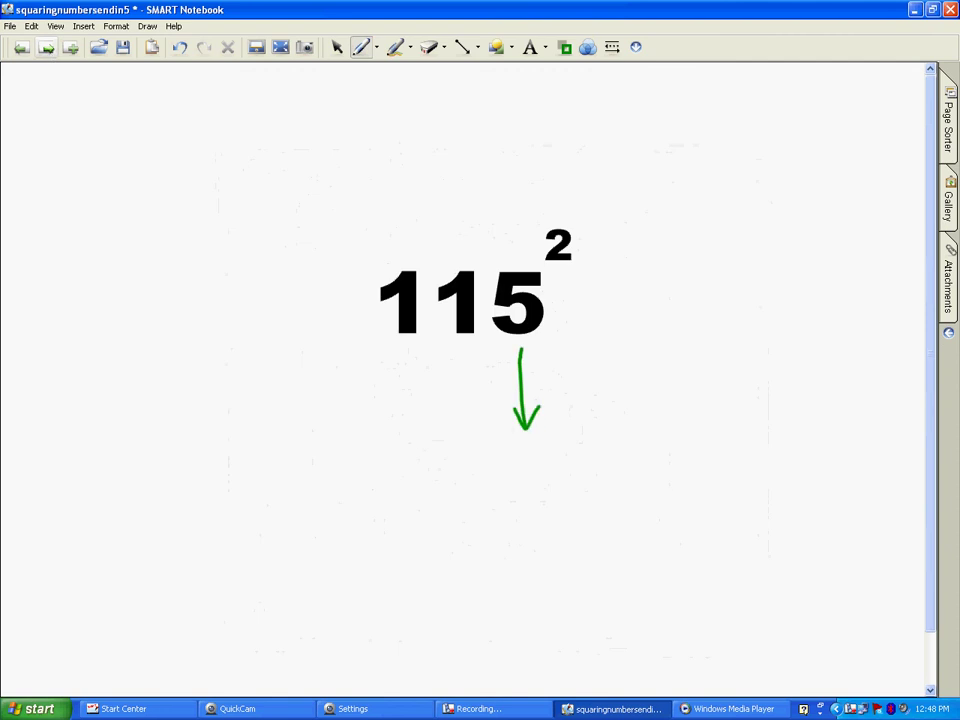
mouse_move(507, 491)
left_mouse_down()
mouse_move(547, 517)
mouse_move(584, 487)
left_mouse_up()
mouse_move(439, 243)
left_mouse_down()
mouse_move(386, 252)
mouse_move(460, 347)
mouse_move(482, 250)
mouse_move(445, 243)
left_mouse_up()
mouse_move(360, 326)
left_mouse_down()
mouse_move(334, 350)
mouse_move(352, 349)
mouse_move(321, 374)
left_mouse_up()
mouse_move(301, 380)
left_mouse_down()
mouse_move(319, 361)
mouse_move(274, 409)
left_mouse_up()
mouse_move(288, 386)
left_mouse_down()
mouse_move(345, 458)
mouse_move(365, 462)
left_mouse_up()
left_click_drag(343, 451, 343, 478)
left_click_drag(401, 463, 399, 514)
mouse_move(420, 472)
left_mouse_down()
mouse_move(436, 480)
mouse_move(420, 508)
mouse_move(492, 510)
mouse_move(431, 543)
left_mouse_up()
mouse_move(378, 453)
left_mouse_down()
mouse_move(375, 523)
mouse_move(510, 562)
mouse_move(603, 510)
mouse_move(521, 460)
mouse_move(378, 451)
left_mouse_up()
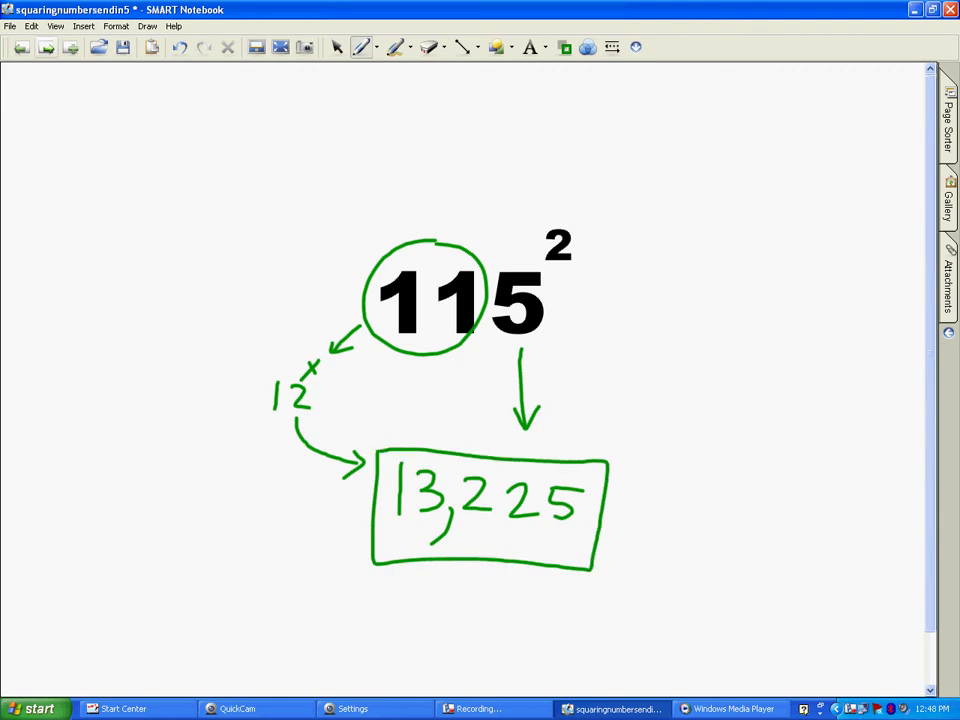
Advance to the 75² page and write 25 in green with a dash to its left.
left_click(46, 50)
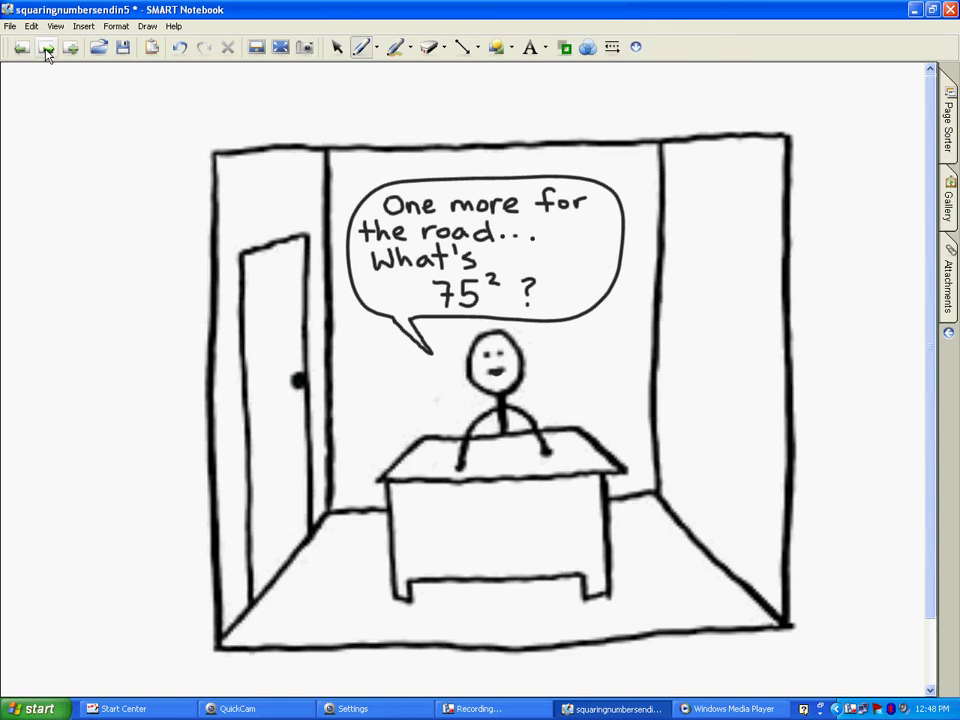
left_click(46, 50)
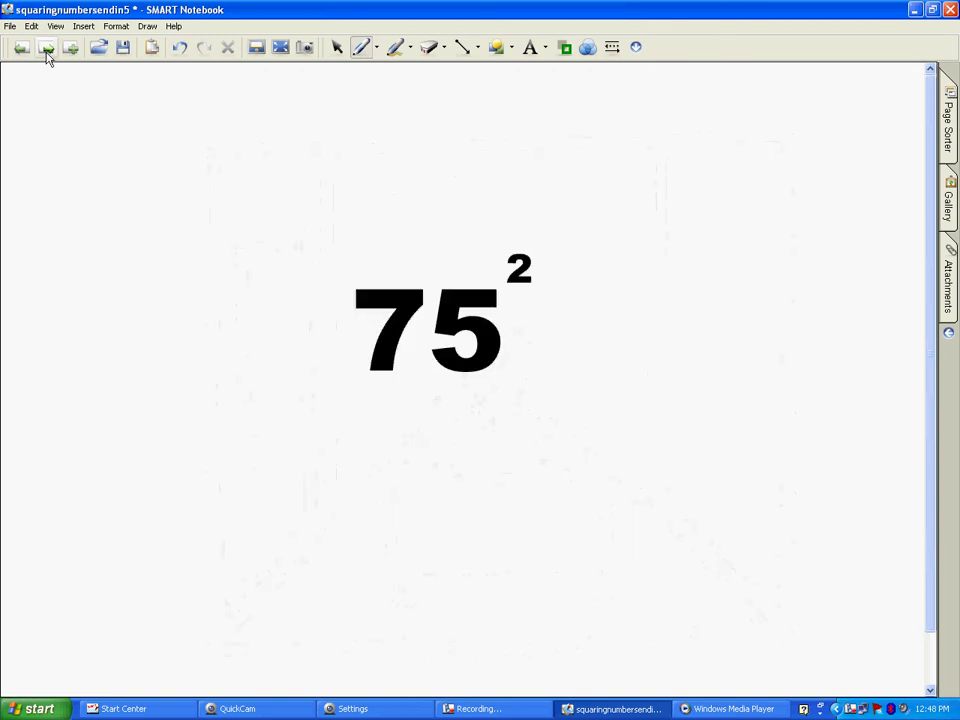
mouse_move(489, 474)
left_mouse_down()
mouse_move(512, 497)
mouse_move(552, 486)
mouse_move(538, 497)
left_mouse_up()
left_click_drag(538, 475, 566, 473)
left_click_drag(474, 494, 408, 494)
Circle the 7, write ×8 with an arrow toward 25, then page past the lizard's 5,625 to 'Super!!!'.
mouse_move(375, 259)
left_mouse_down()
mouse_move(321, 343)
mouse_move(430, 295)
mouse_move(395, 268)
left_mouse_up()
left_click_drag(318, 349, 276, 401)
mouse_move(277, 389)
left_mouse_down()
mouse_move(266, 402)
mouse_move(271, 446)
mouse_move(328, 475)
left_mouse_up()
mouse_move(315, 465)
left_mouse_down()
mouse_move(330, 477)
mouse_move(312, 487)
left_mouse_up()
left_click(47, 52)
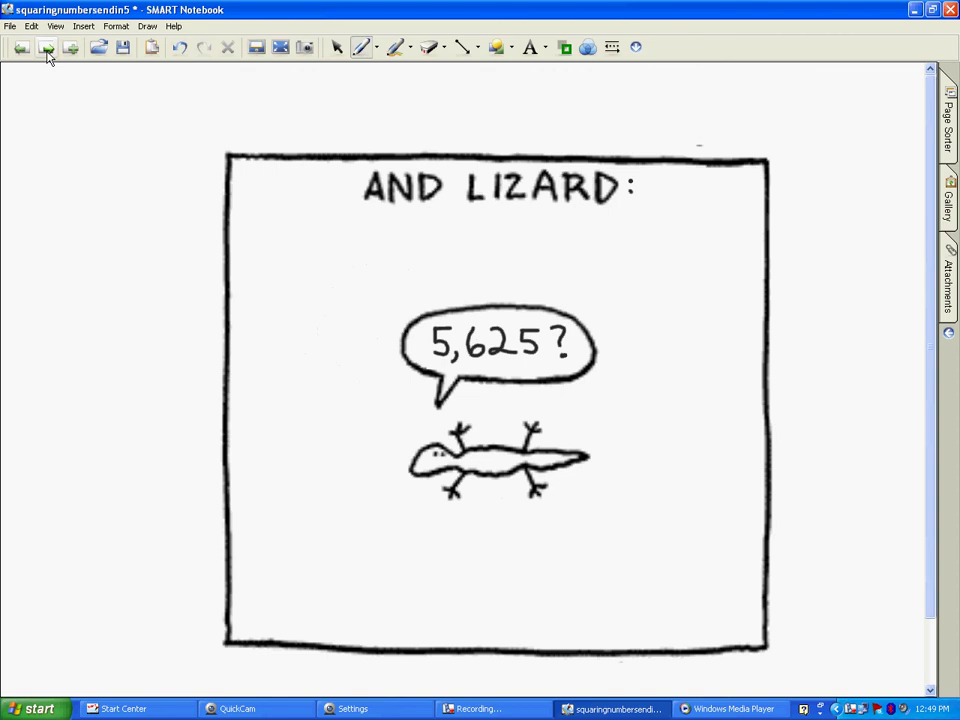
left_click(47, 52)
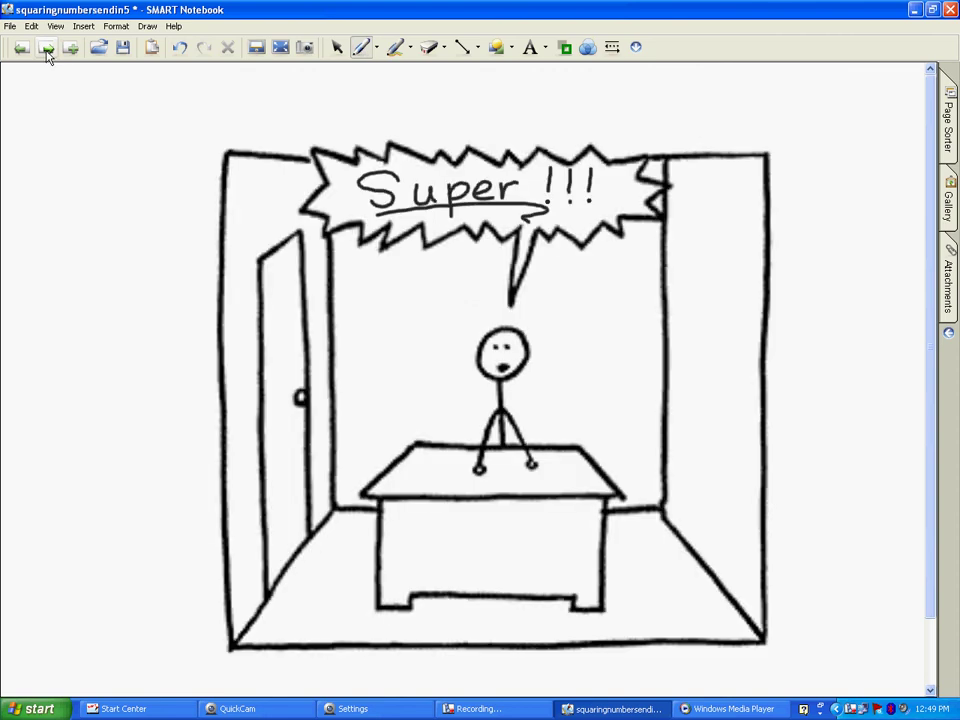
On the clean 75² page, write 25, circle 7, add ×8 with an arrow, and box 5,625.
left_click(47, 52)
left_click_drag(463, 483, 497, 514)
mouse_move(508, 486)
left_mouse_down()
mouse_move(501, 515)
mouse_move(548, 487)
left_mouse_up()
mouse_move(395, 264)
left_mouse_down()
mouse_move(332, 300)
mouse_move(405, 360)
mouse_move(392, 264)
left_mouse_up()
mouse_move(331, 352)
left_mouse_down()
mouse_move(277, 399)
mouse_move(270, 432)
mouse_move(282, 408)
mouse_move(300, 461)
mouse_move(345, 478)
left_mouse_up()
mouse_move(328, 465)
left_mouse_down()
mouse_move(326, 488)
mouse_move(375, 484)
mouse_move(365, 505)
left_mouse_up()
mouse_move(368, 468)
left_mouse_down()
mouse_move(396, 468)
mouse_move(428, 492)
mouse_move(394, 537)
left_mouse_up()
mouse_move(354, 449)
left_mouse_down()
mouse_move(354, 478)
mouse_move(443, 553)
mouse_move(563, 490)
mouse_move(356, 449)
left_mouse_up()
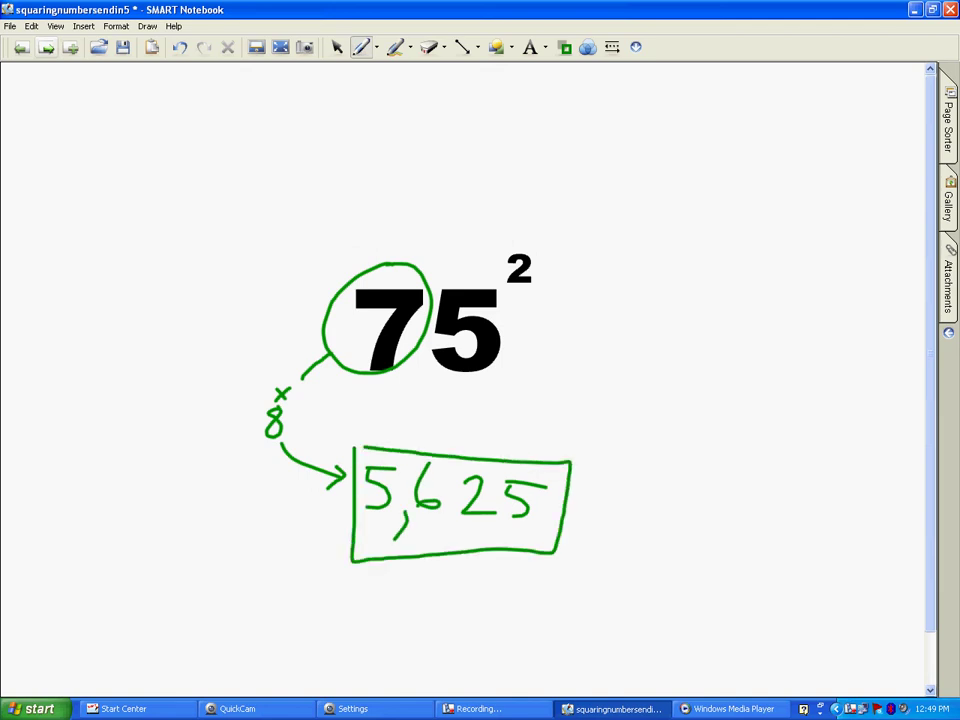
Page through the 'That's it, folks' and lizard 'SQUEE?' cartoons to the closing 'bye-bye.' page.
left_click(46, 50)
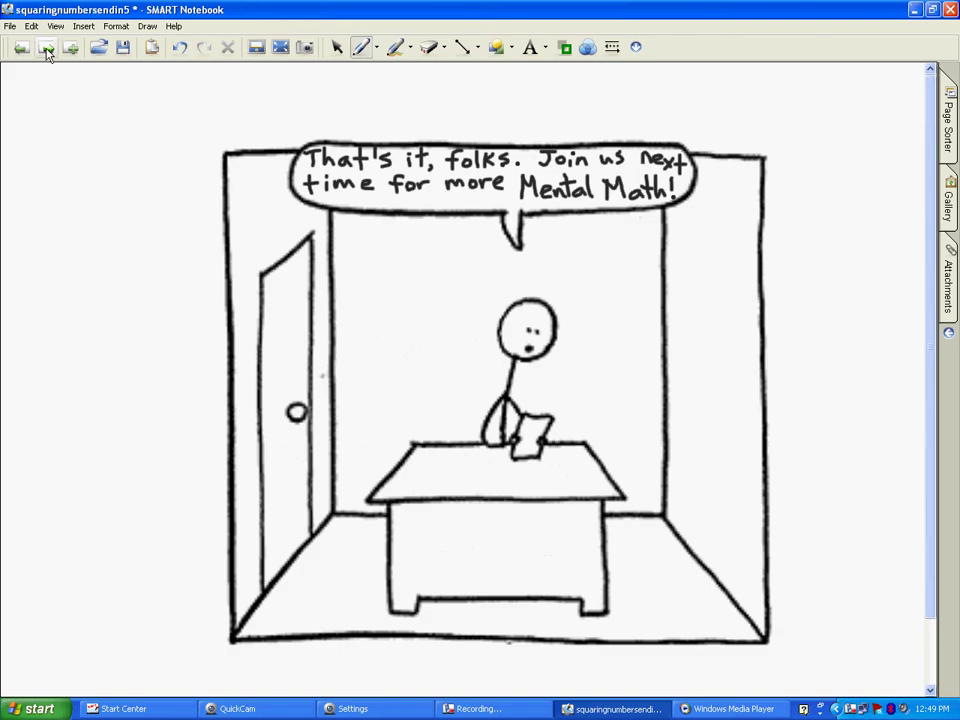
left_click(46, 52)
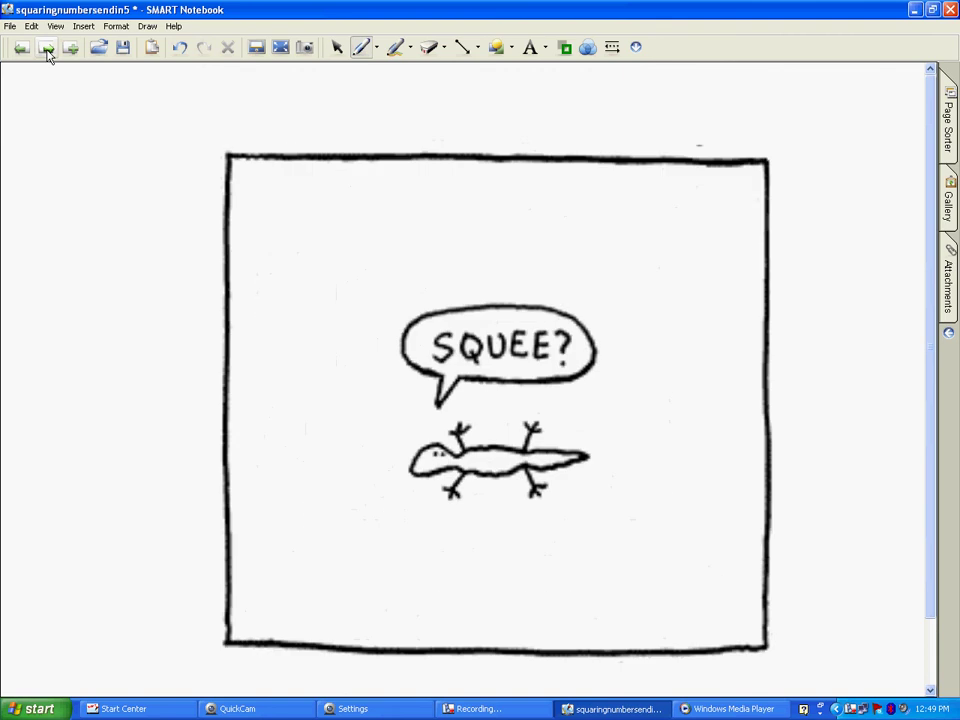
left_click(46, 52)
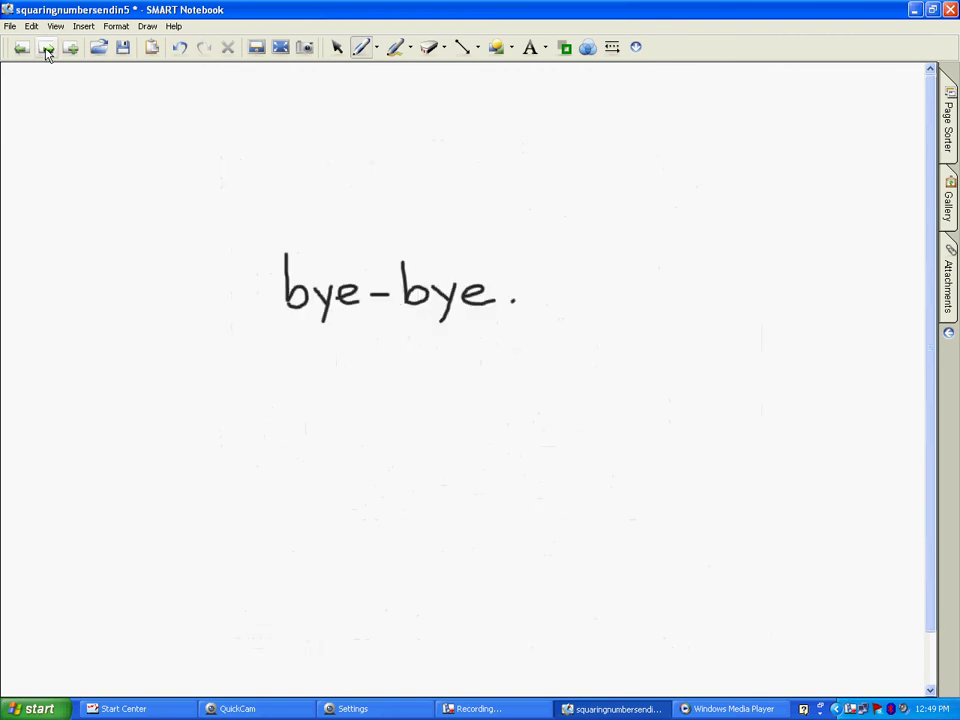